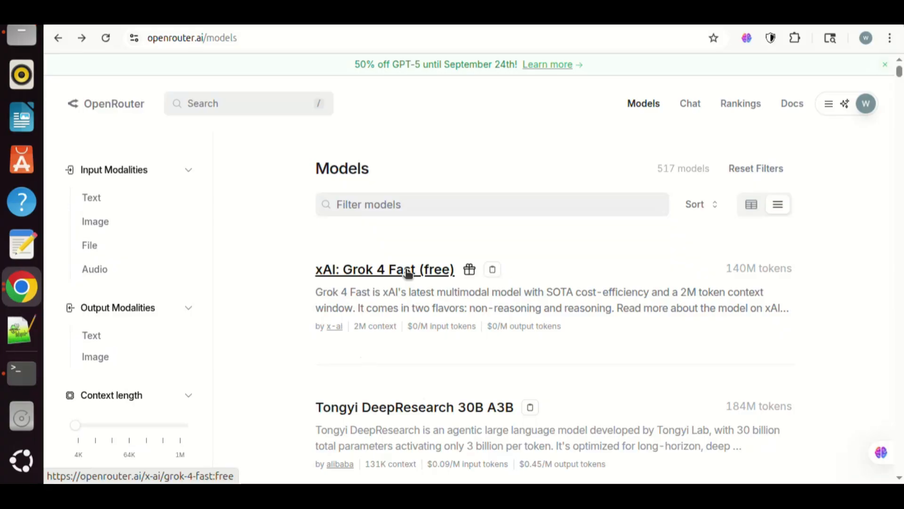
Step: Open the xAI: Grok 4 Fast (free) model page and examine its description, providers, activity, uptime and sample API code
left_click(407, 272)
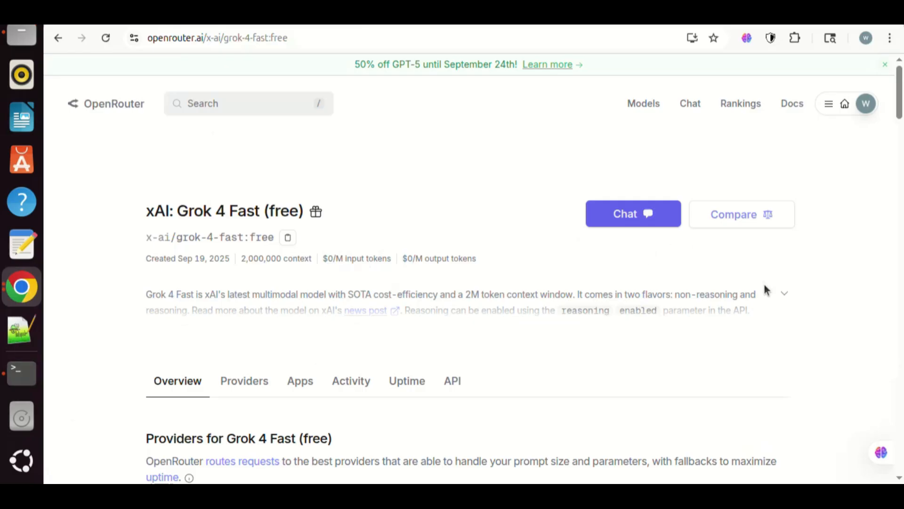
left_click(783, 297)
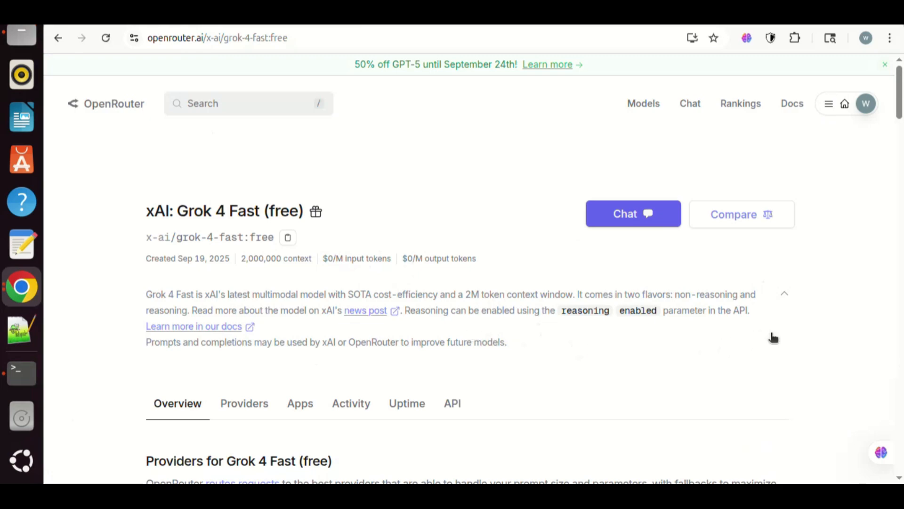
scroll(816, 356, "down", 6)
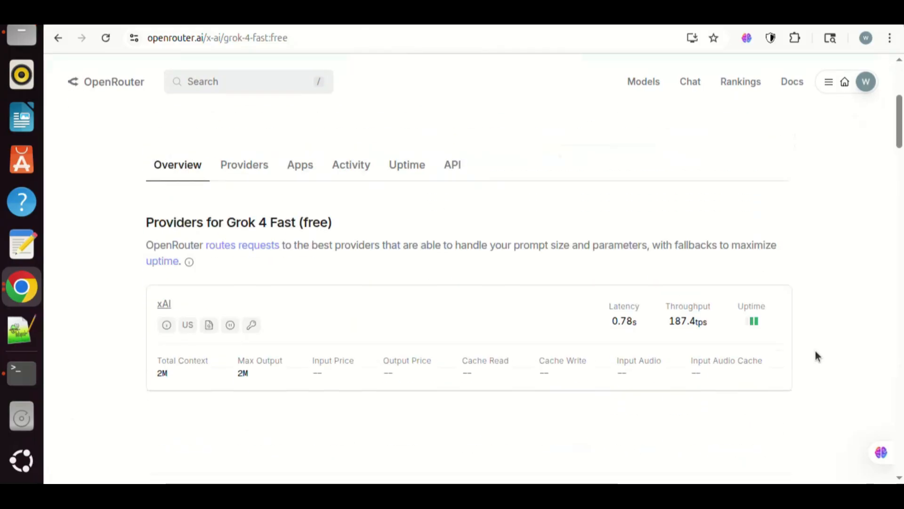
scroll(815, 351, "down", 5)
scroll(815, 351, "up", 4)
scroll(816, 350, "down", 7)
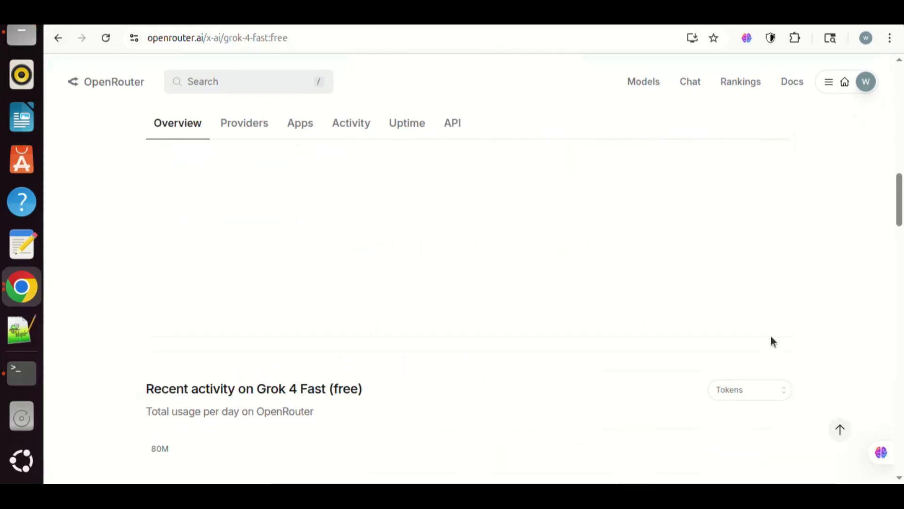
scroll(849, 375, "down", 3)
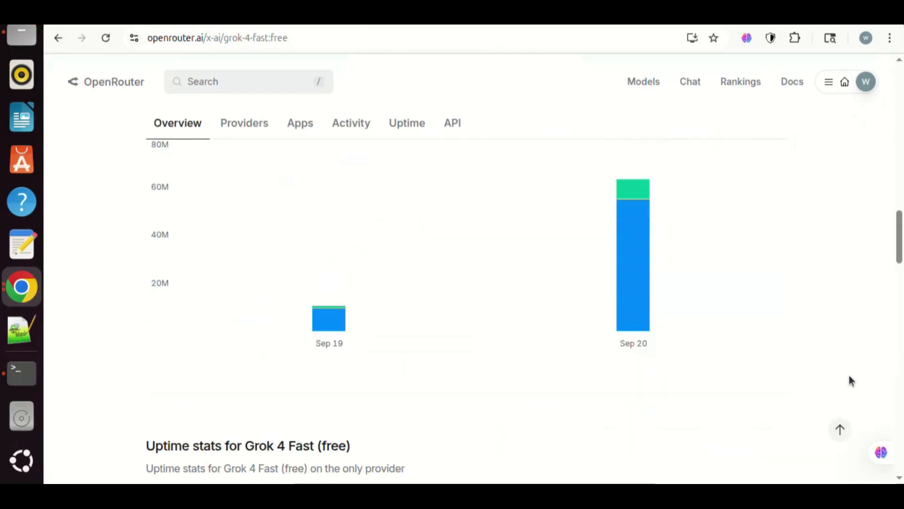
scroll(851, 380, "up", 2)
scroll(850, 380, "down", 8)
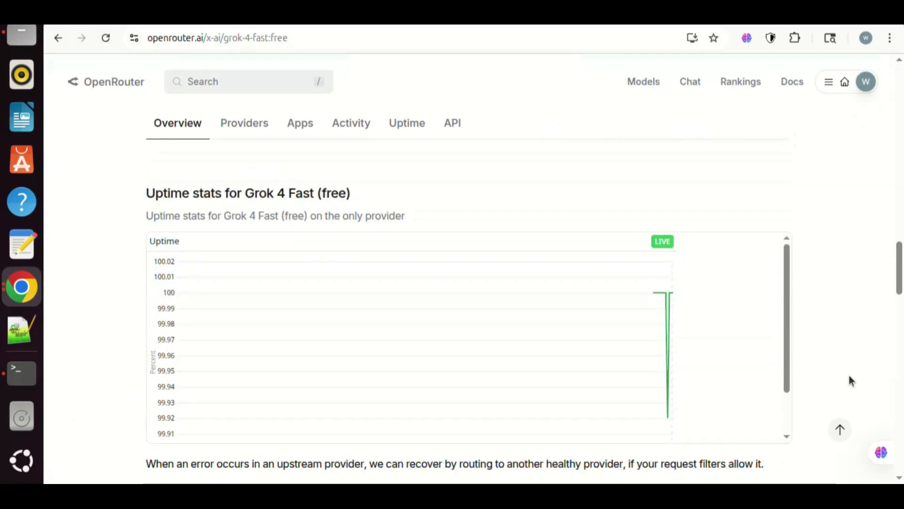
scroll(849, 376, "down", 10)
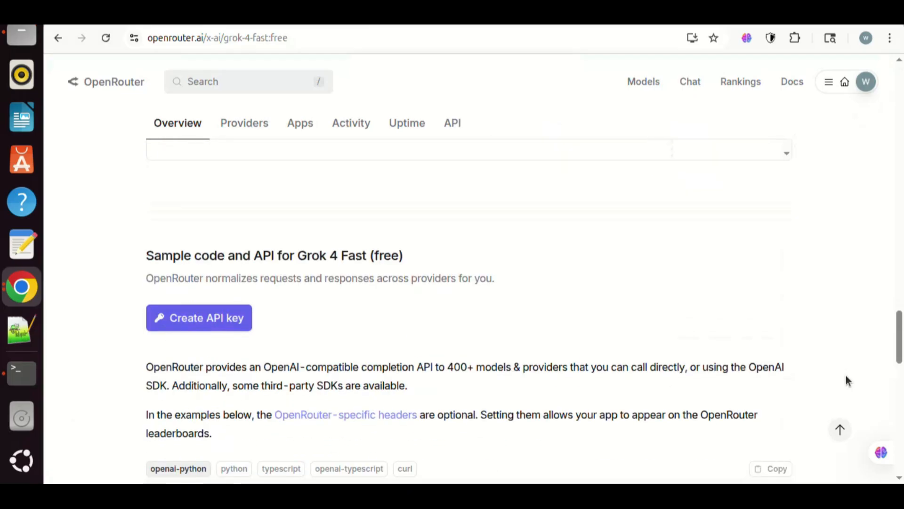
scroll(847, 380, "down", 10)
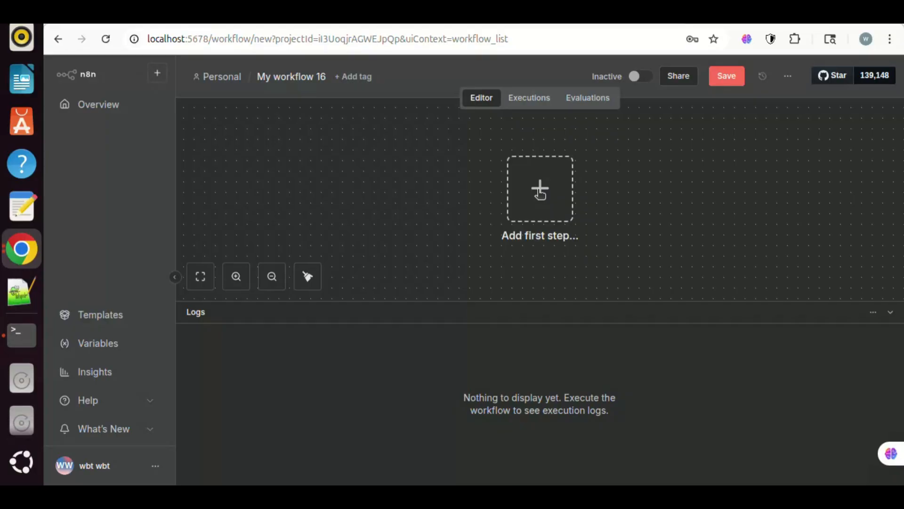
Step: In n8n, add an AI Agent node as the first step of the empty workflow and return to the canvas
left_click(541, 189)
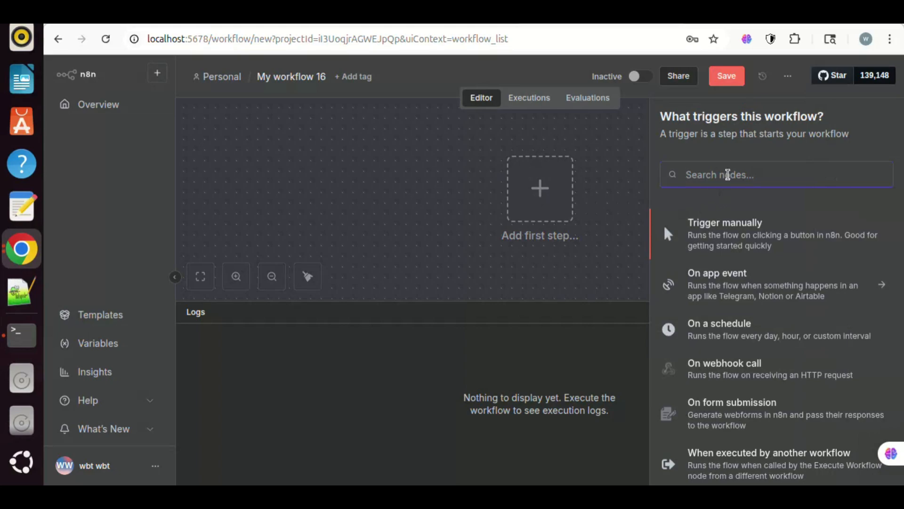
type("ai agent")
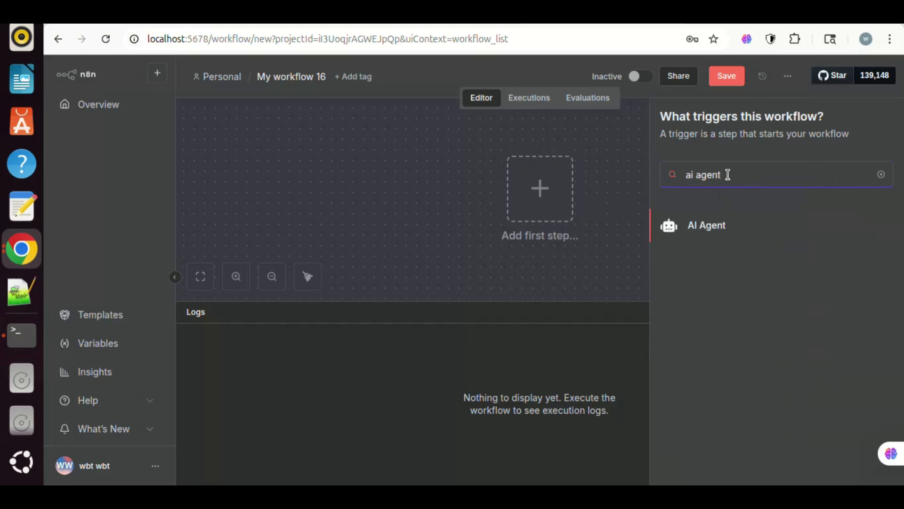
left_click(690, 226)
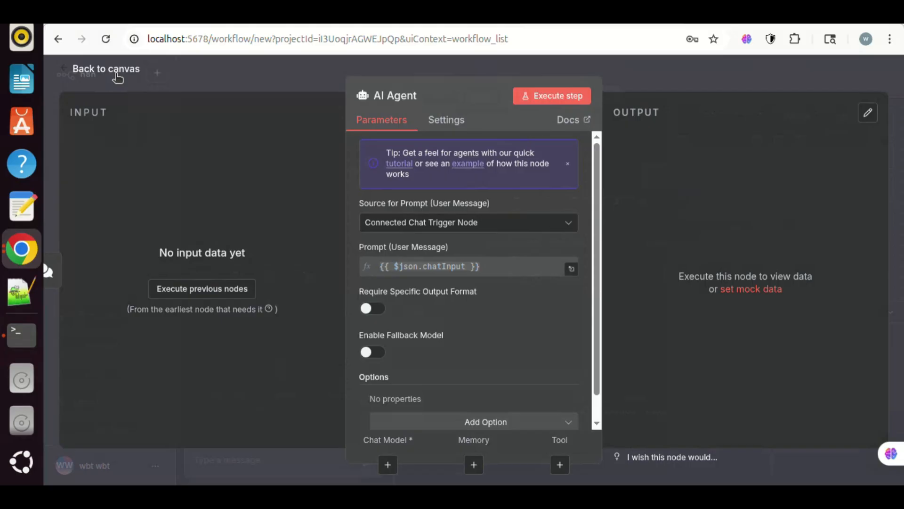
left_click(117, 75)
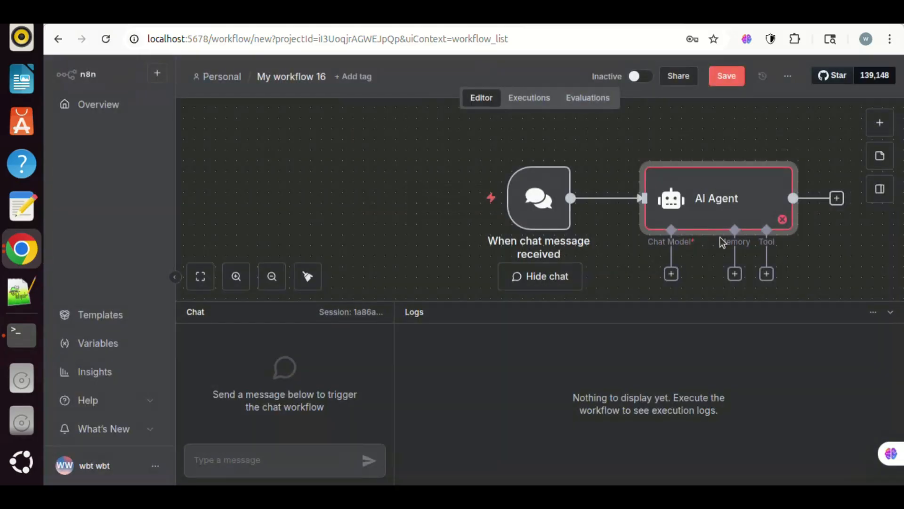
Step: Attach an OpenRouter Chat Model to the AI Agent and connect it with the OpenRouter account credential
left_click(671, 274)
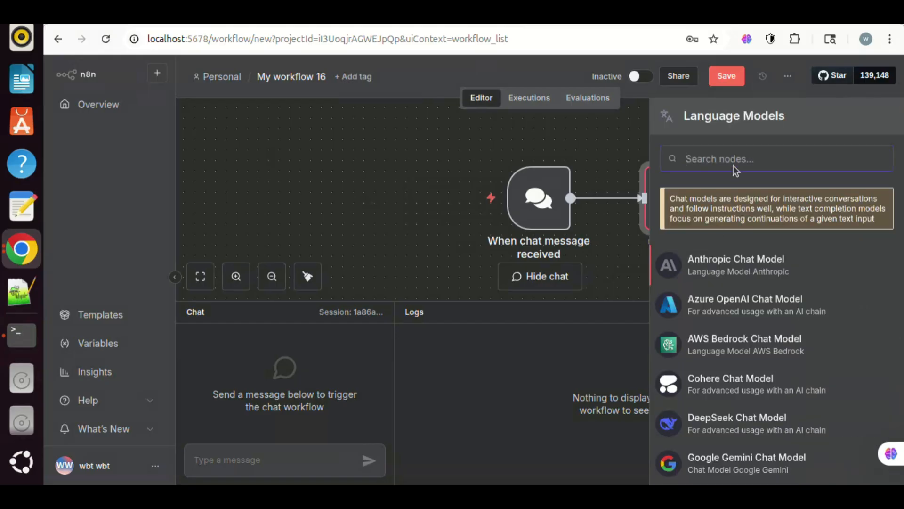
type("open")
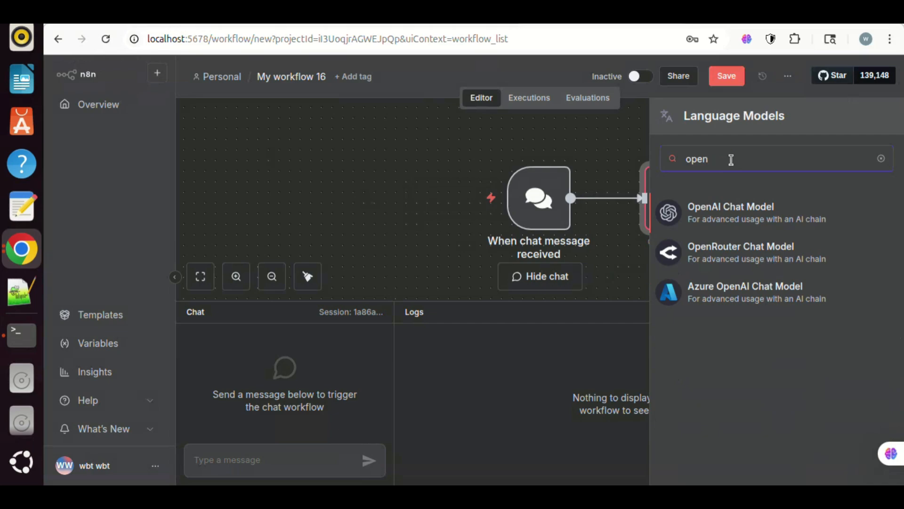
left_click(739, 257)
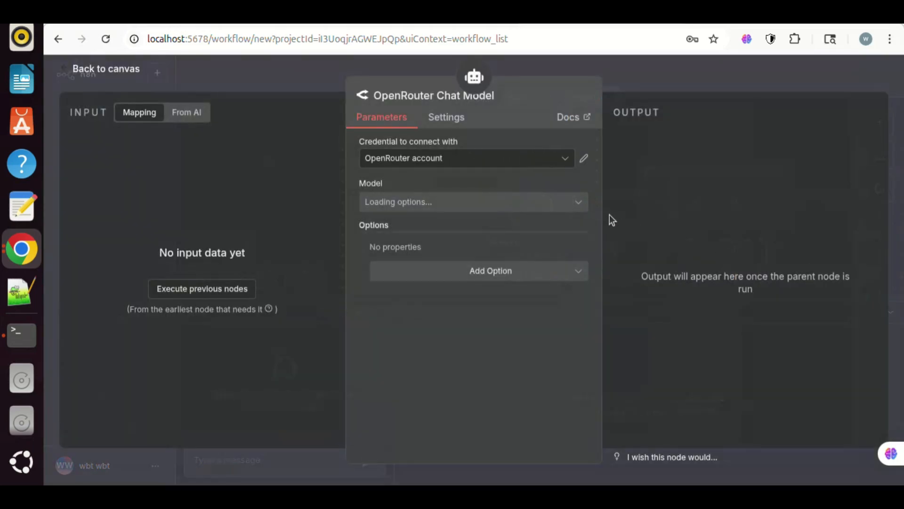
left_click(555, 168)
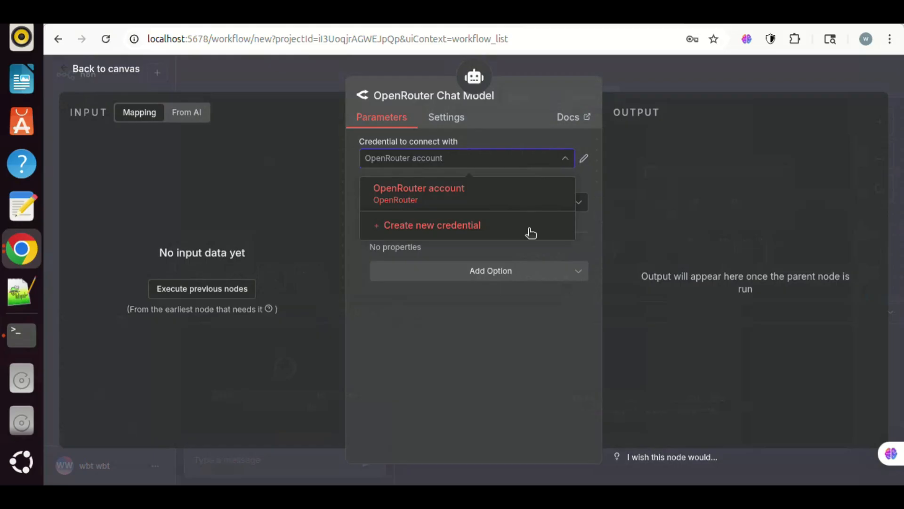
left_click(545, 198)
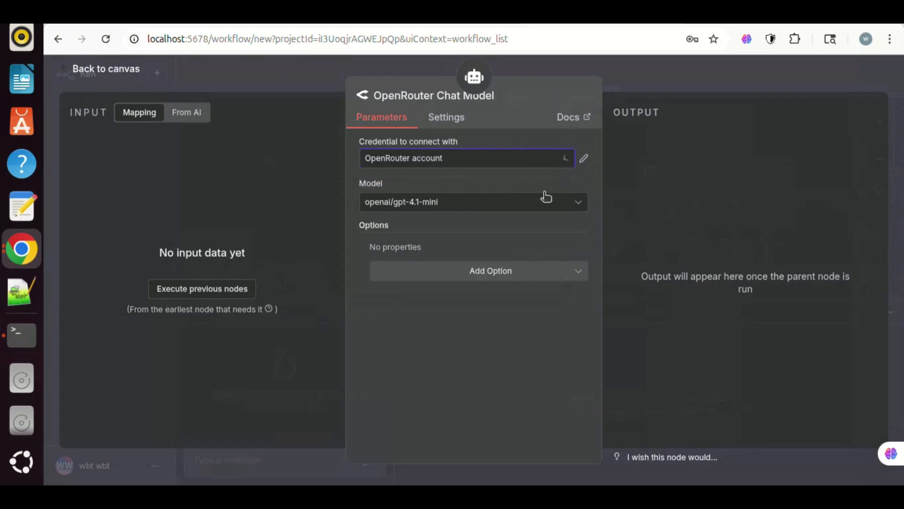
Step: Set the chat model to x-ai/grok-4-fast:free, then move its node beneath the AI Agent on the canvas
left_click(454, 209)
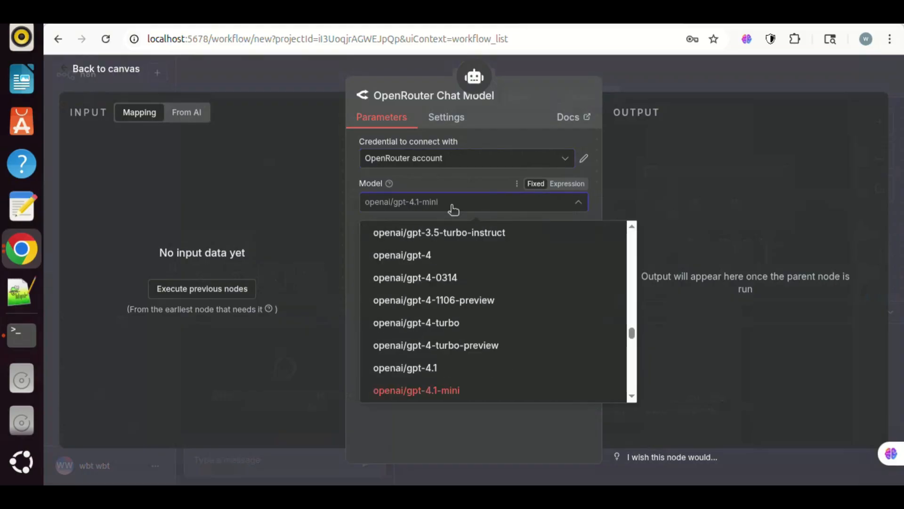
type("gr")
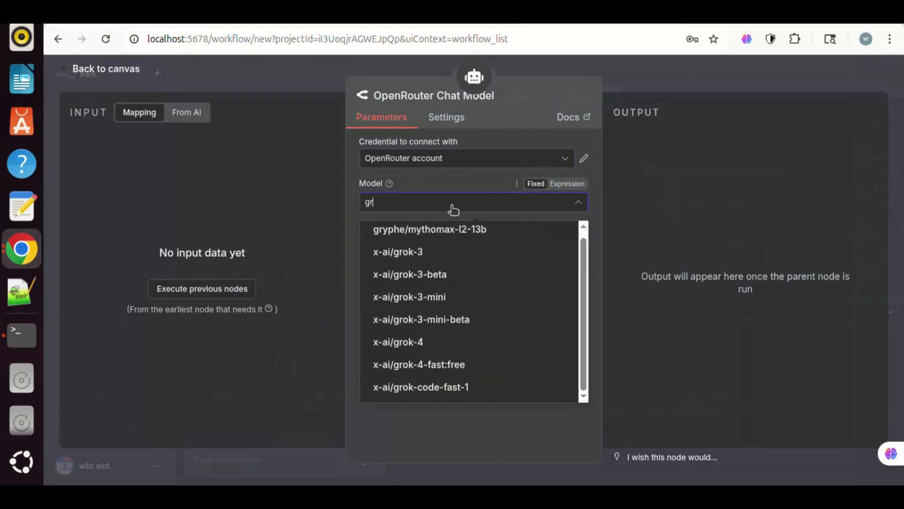
type("ok")
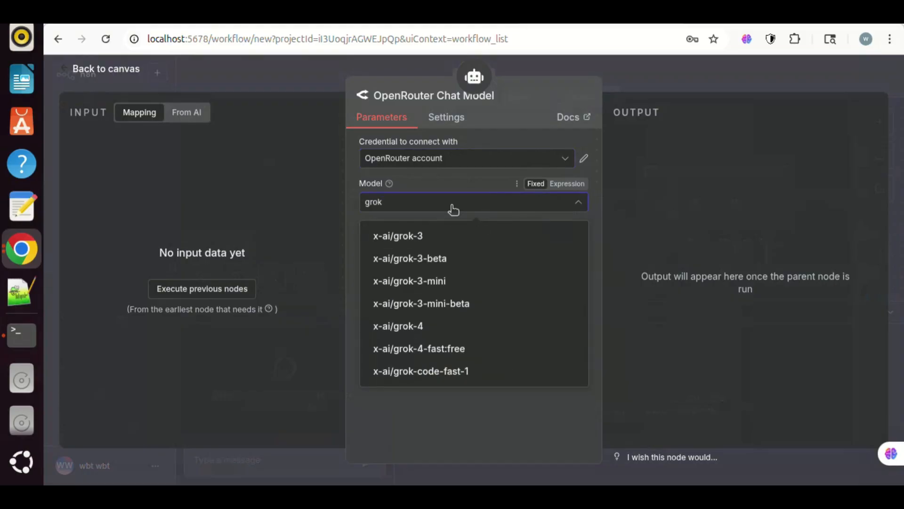
left_click(435, 354)
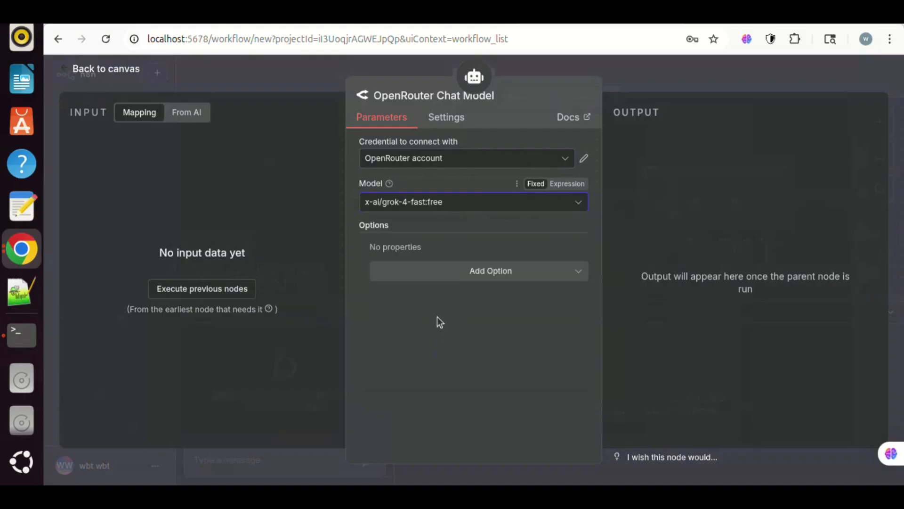
left_click(125, 70)
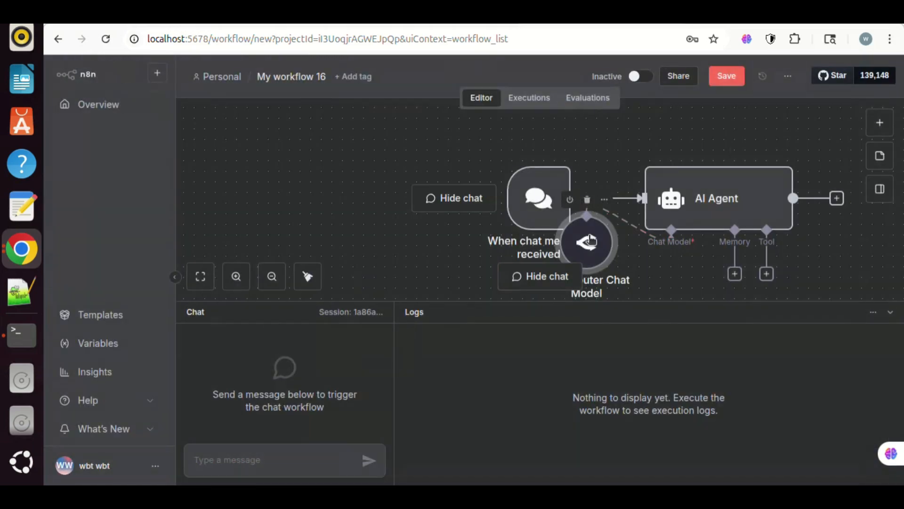
left_click_drag(588, 241, 652, 288)
left_click(200, 276)
Step: Send the chat message "who are you?" to test the workflow and read the reply
left_click(249, 459)
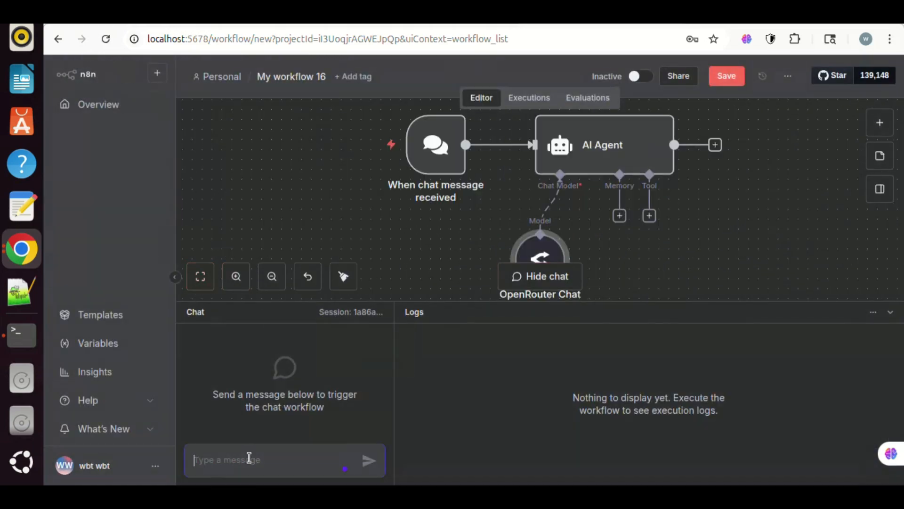
type("who are you?")
key("Return")
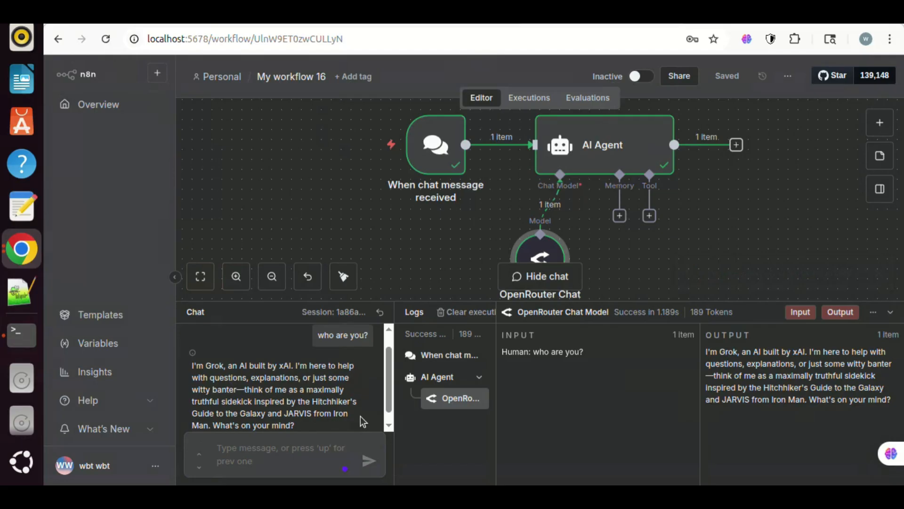
scroll(360, 416, "down", 1)
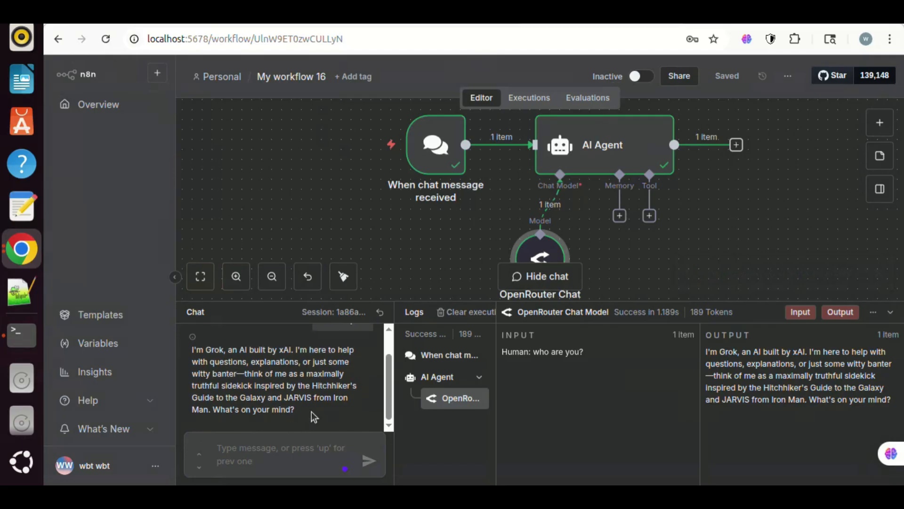
Step: Ask "who is the US president?" in the workflow chat and read the full answer
left_click(289, 456)
type("who is the US ")
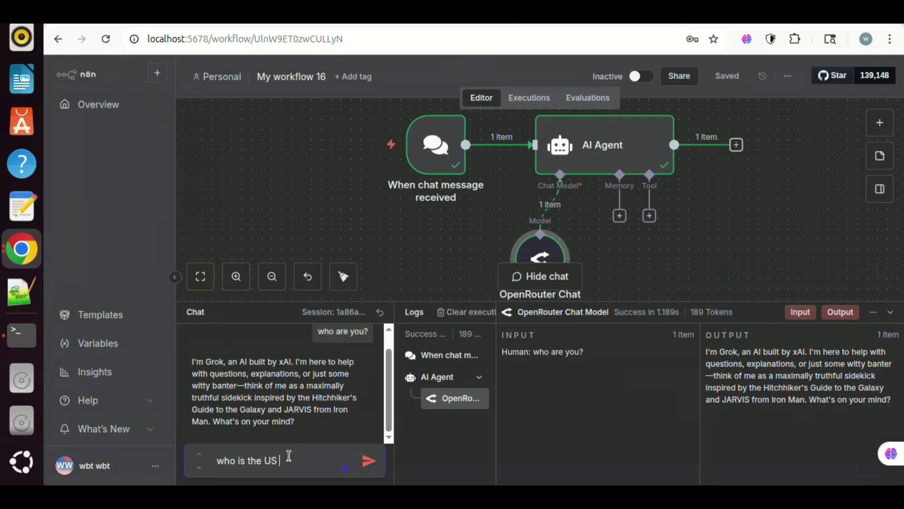
type("president?")
key("Return")
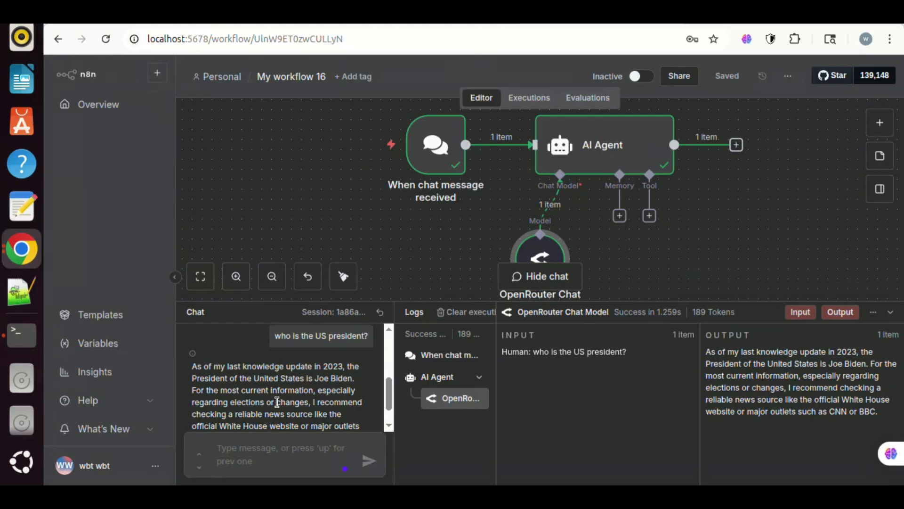
scroll(316, 401, "down", 1)
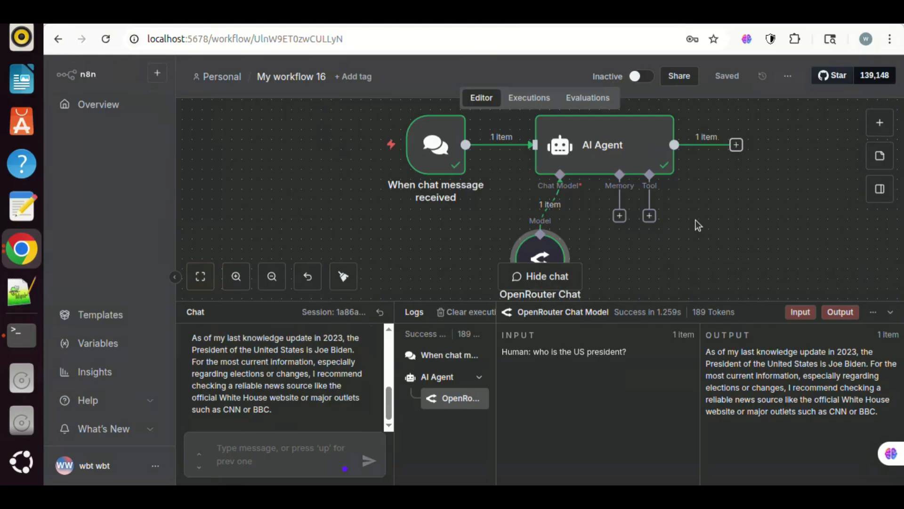
Step: Add the Wikipedia tool to the AI Agent and return to the canvas
left_click(649, 217)
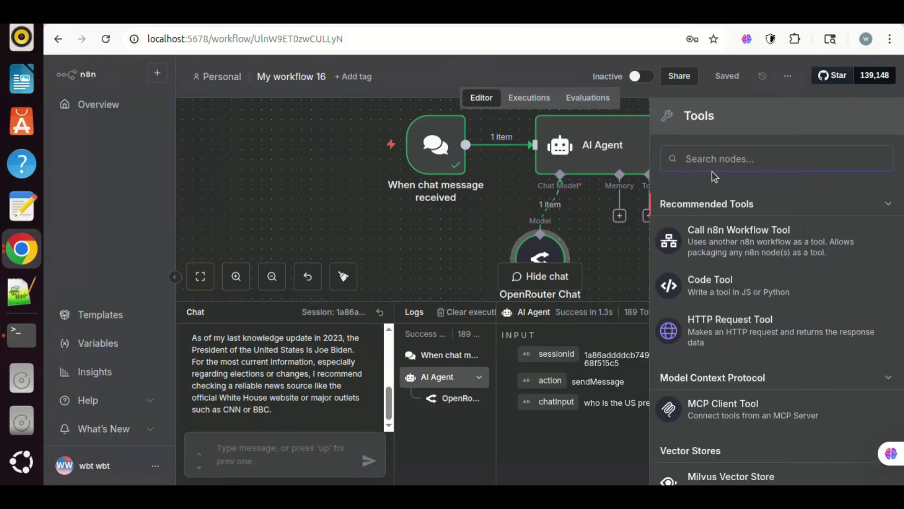
type("wiki")
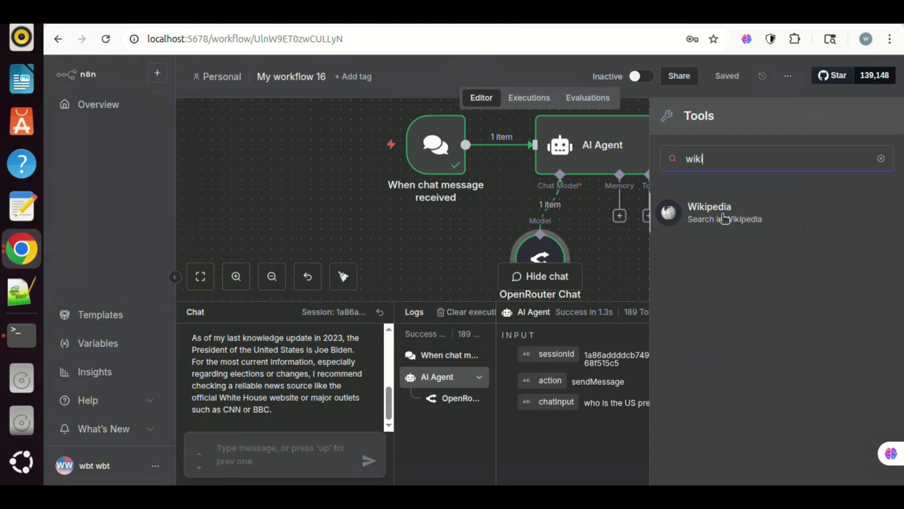
left_click(724, 219)
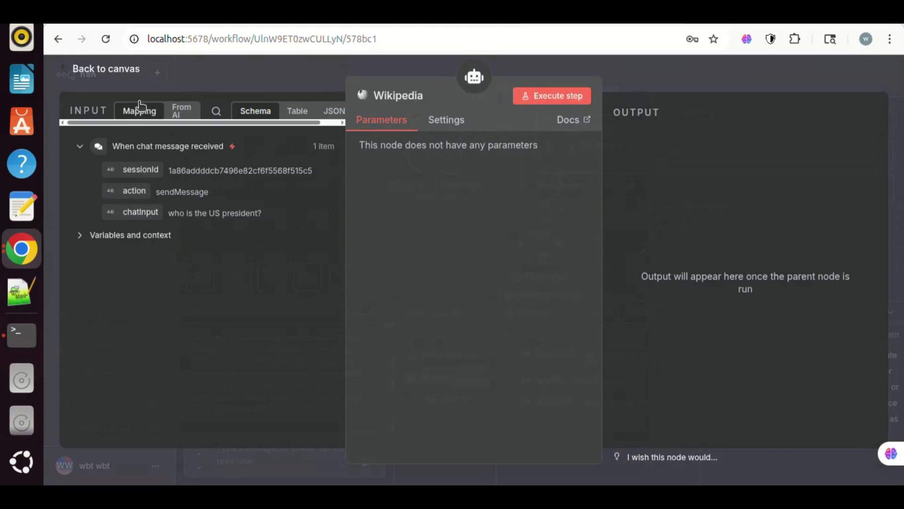
left_click(120, 75)
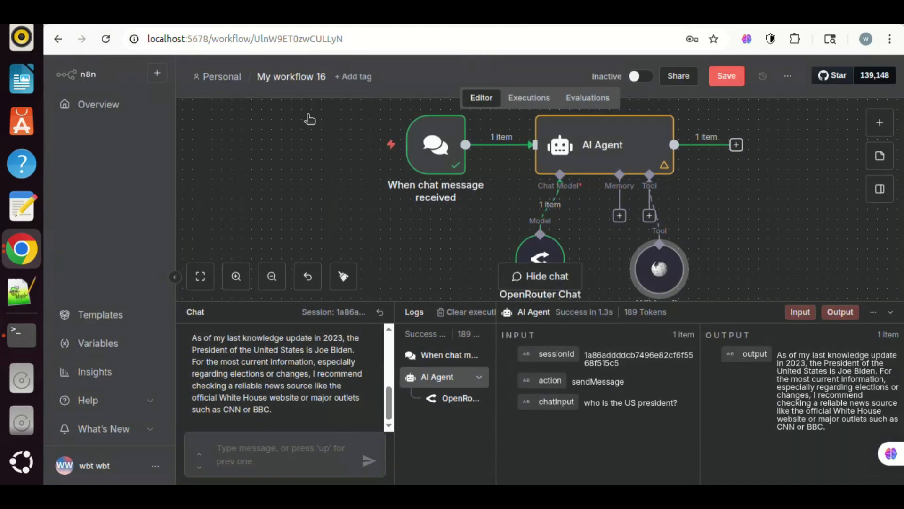
Step: Resend the previous question "who is the US president?" to test the agent with the Wikipedia tool attached
left_click(289, 454)
key("Up")
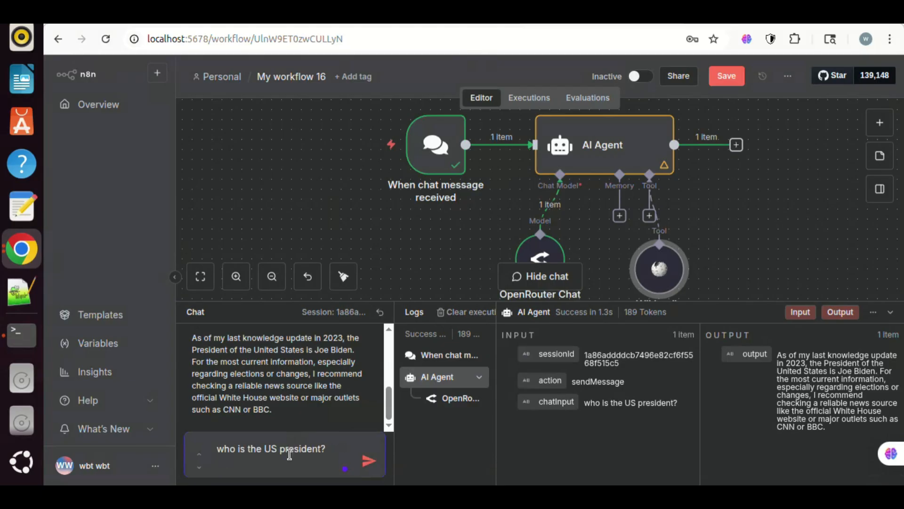
key("Return")
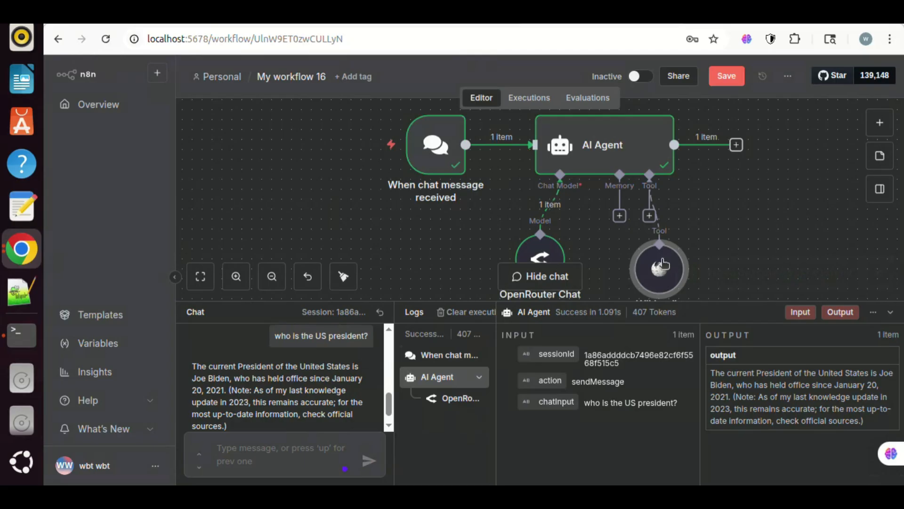
Step: Open the AI Agent node's parameters and add the System Message option
left_click(611, 150)
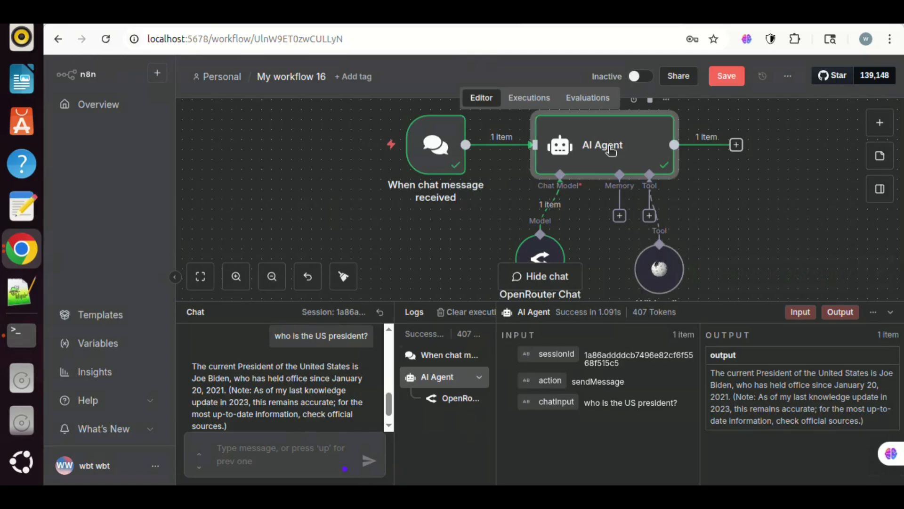
double_click(608, 146)
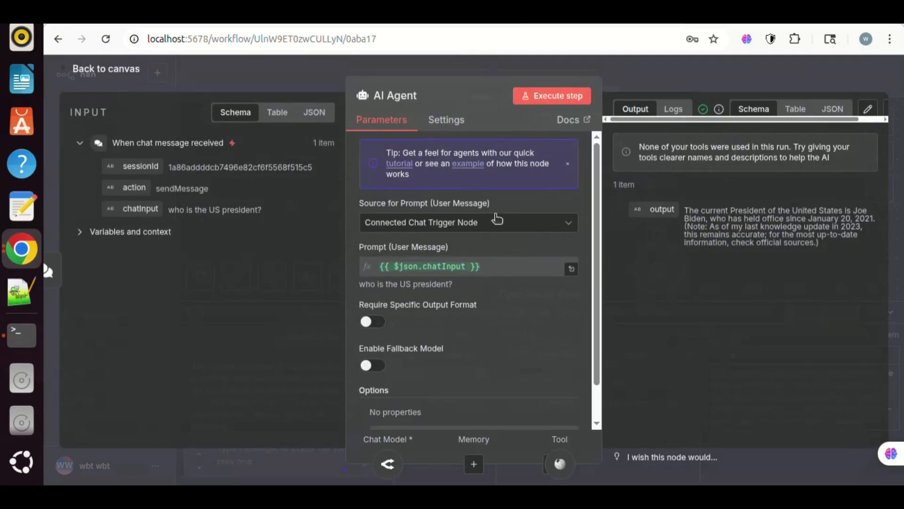
scroll(502, 311, "down", 1)
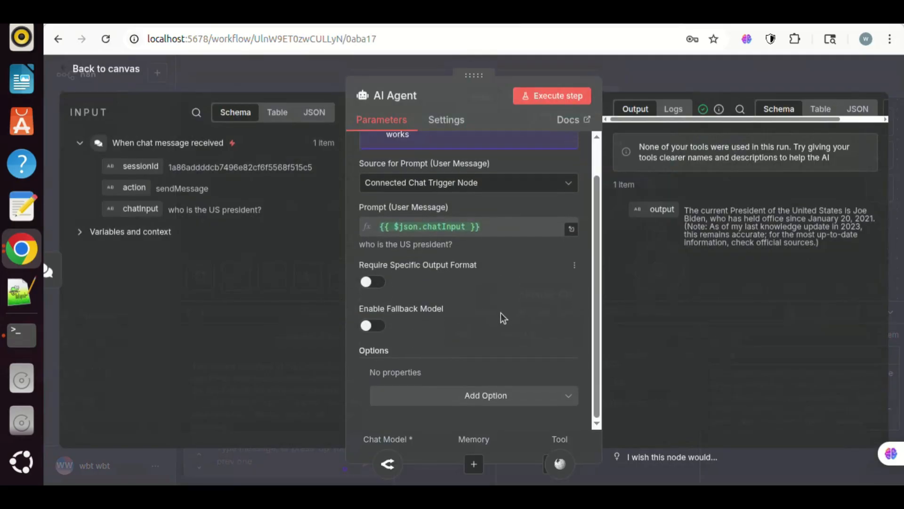
left_click(485, 395)
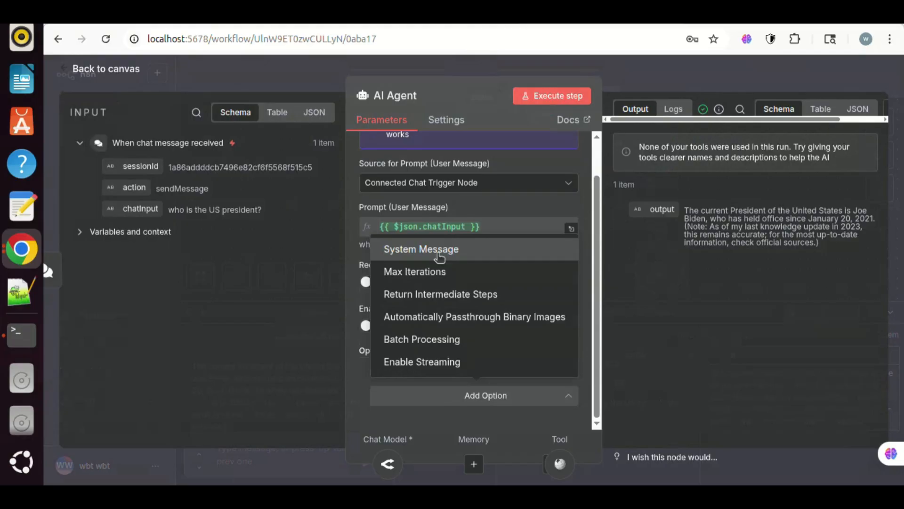
left_click(438, 255)
scroll(505, 364, "down", 1)
scroll(504, 364, "down", 1)
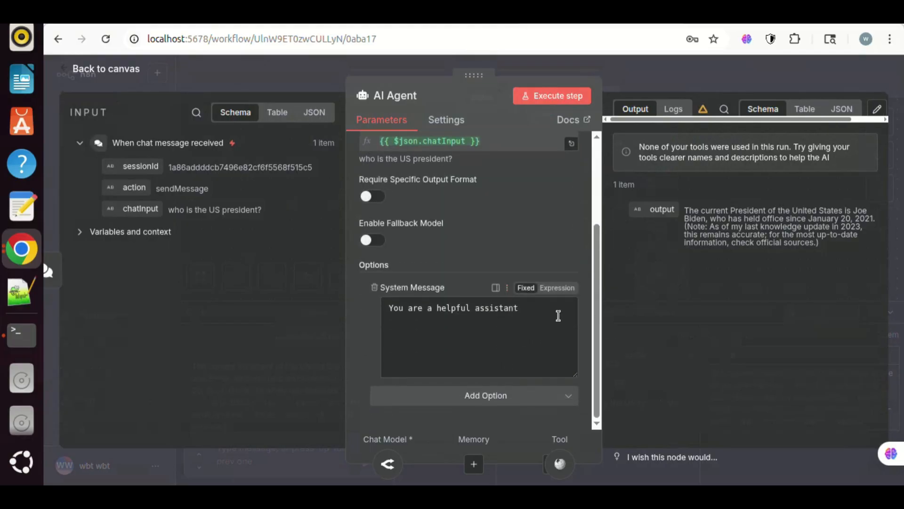
Step: Make the system message an expression, append ". PLease use the WikiPedia tool to help you answer questions." and return to the canvas
left_click(558, 288)
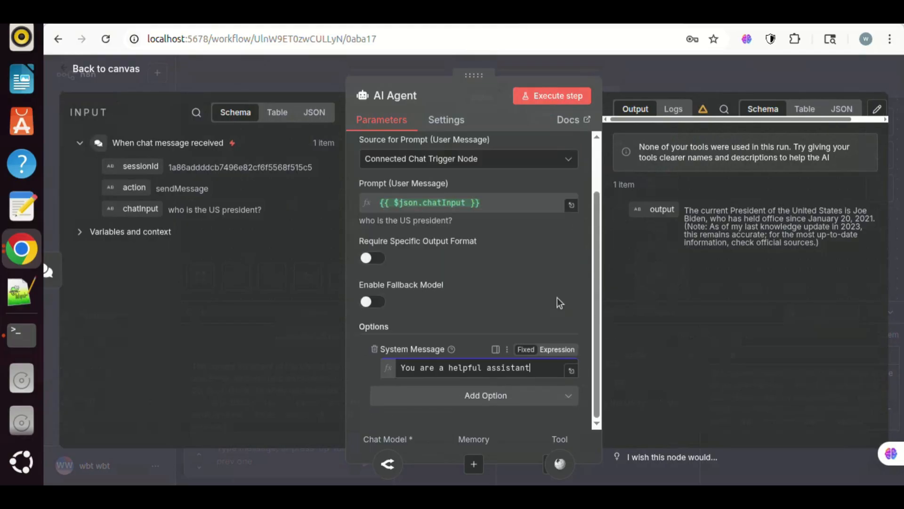
left_click(571, 377)
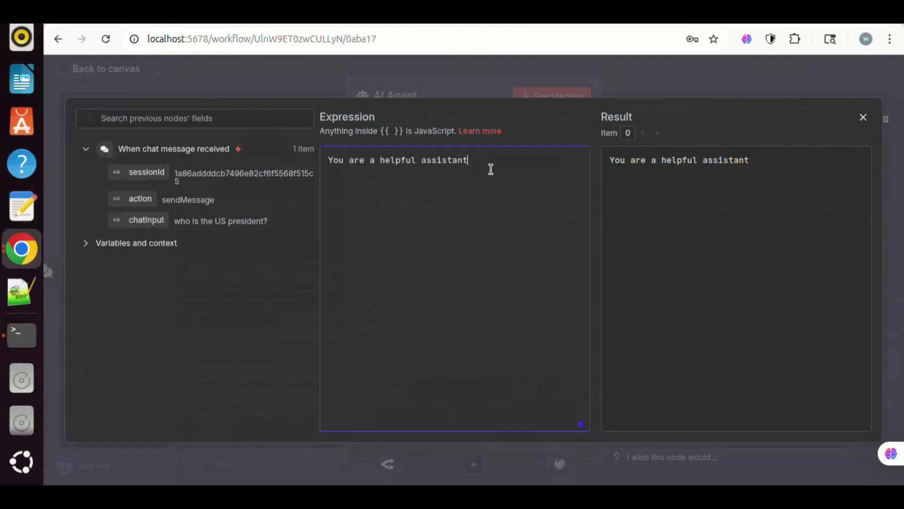
type(". PLease use the WikiPedia tool to help you answer questions.")
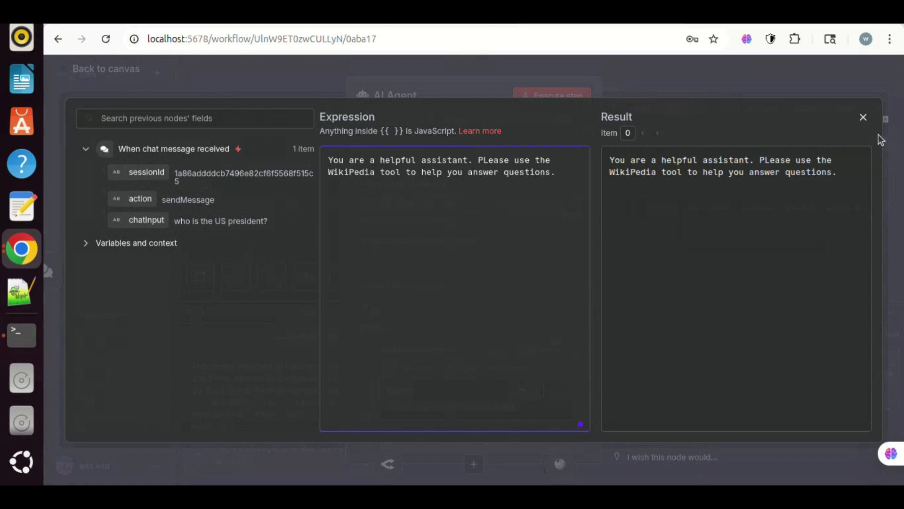
left_click(863, 119)
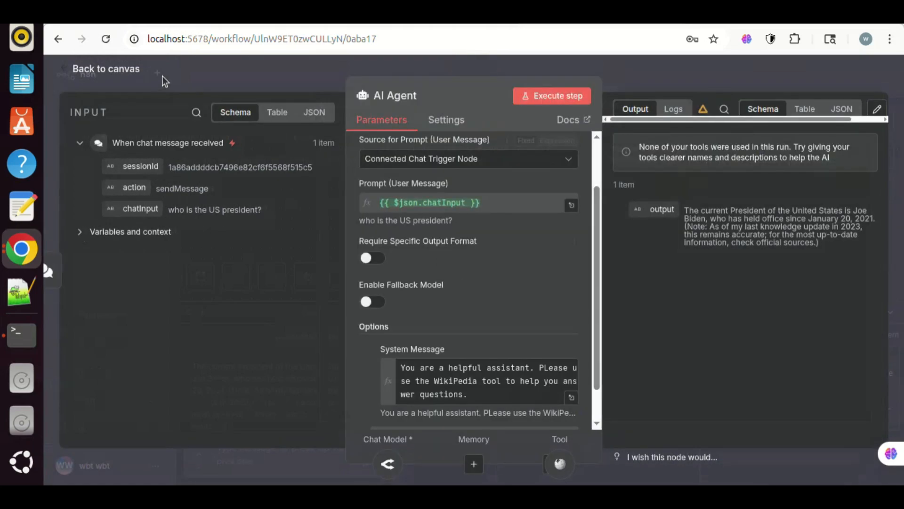
left_click(126, 72)
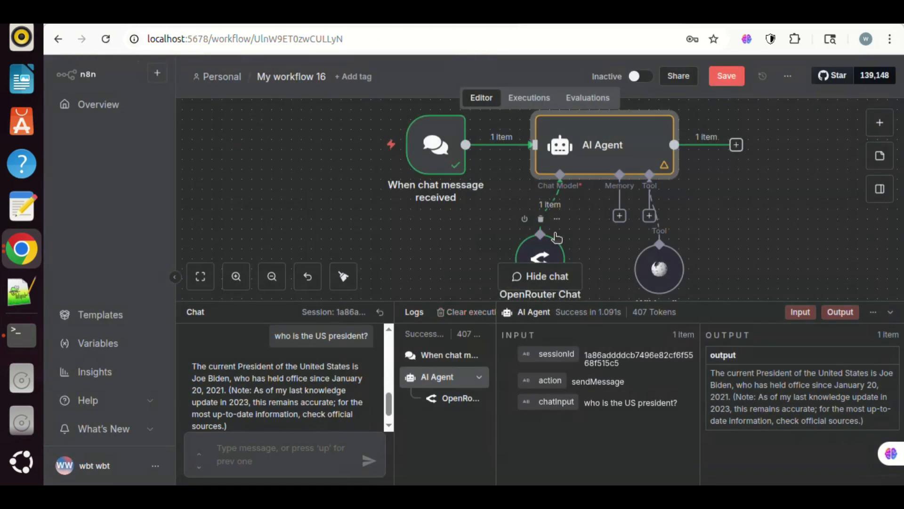
Step: Resend "who is the US president?" in the workflow chat to test the agent with the new system message
type("who are you?")
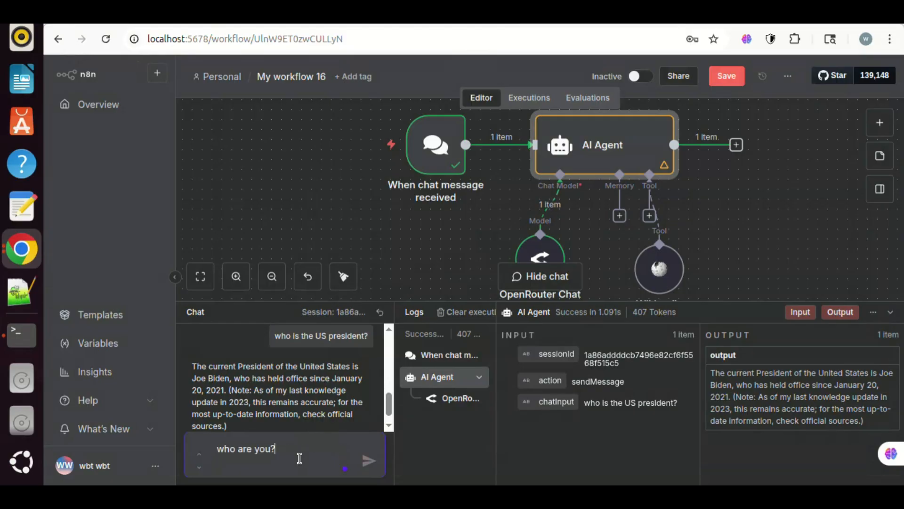
key("Up")
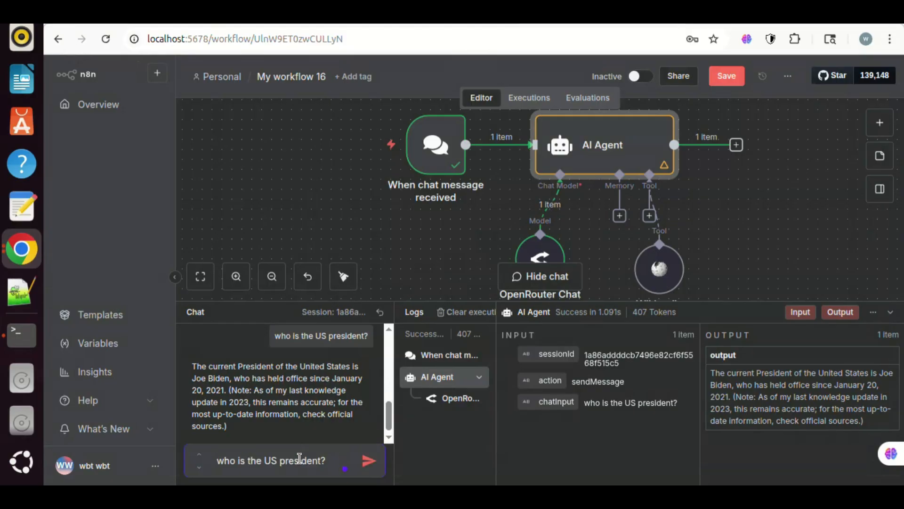
key("Return")
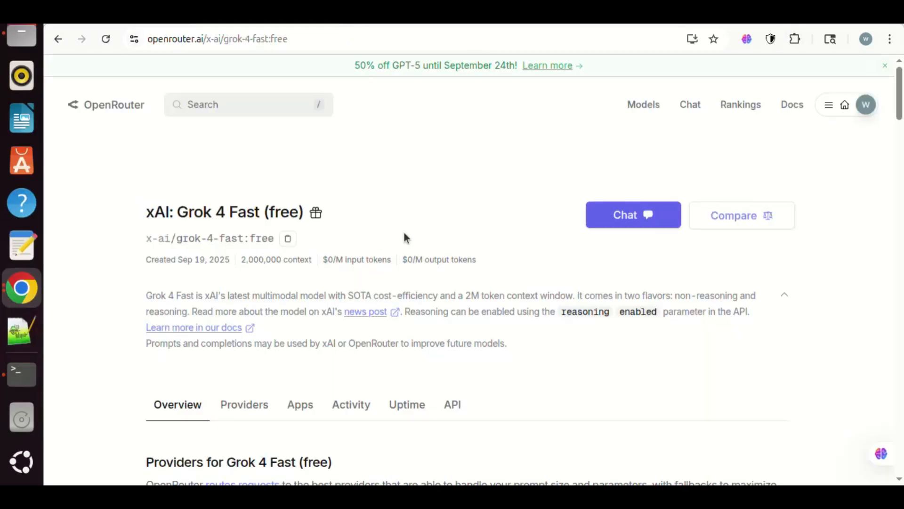
Step: Copy the whole messages array, with its text and image_url entries, from the Grok 4 Fast (free) API sample code on OpenRouter
left_click(453, 406)
scroll(799, 337, "down", 2)
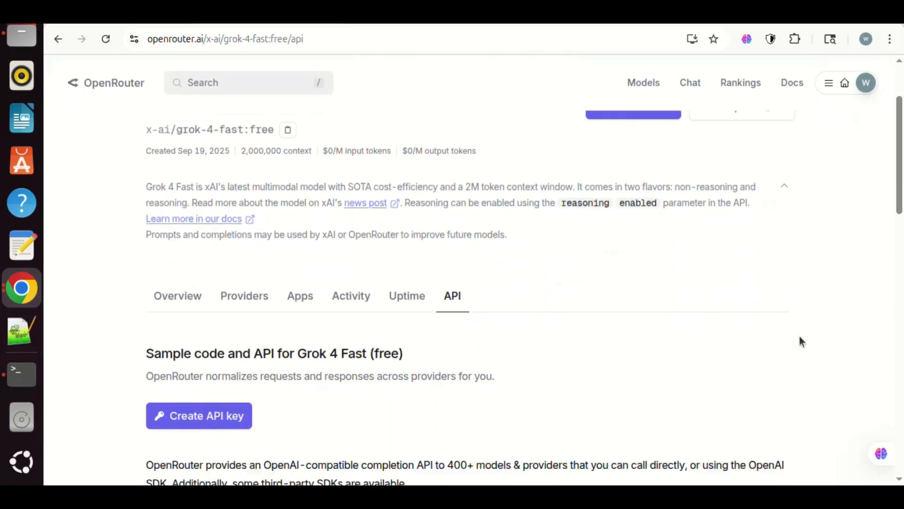
scroll(495, 372, "down", 9)
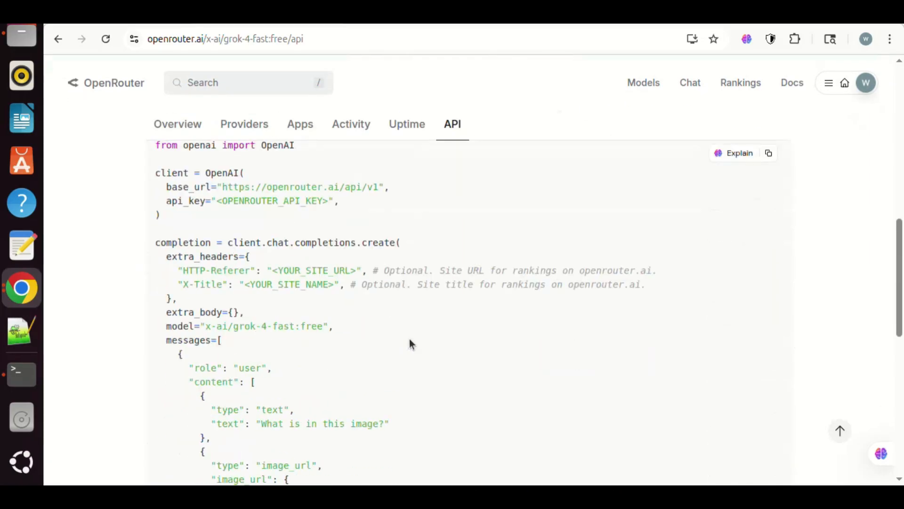
scroll(408, 343, "down", 2)
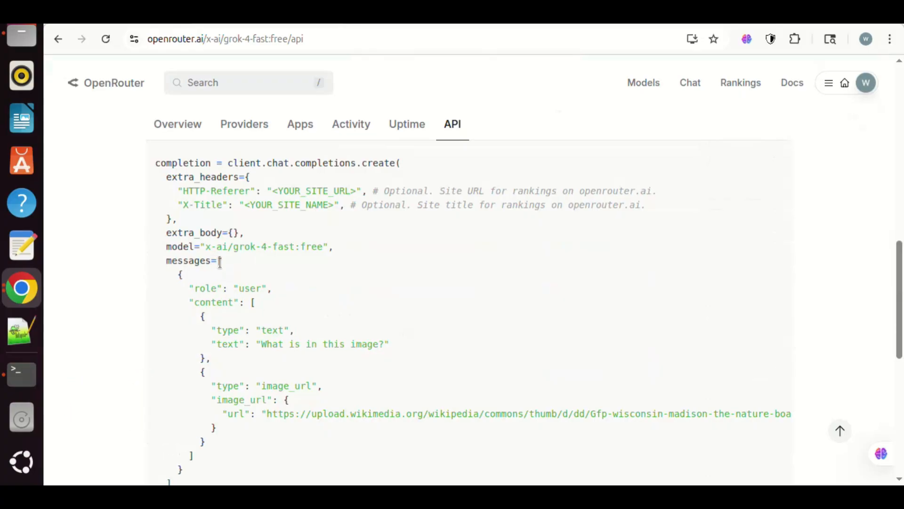
left_click_drag(220, 262, 192, 409)
scroll(218, 451, "down", 2)
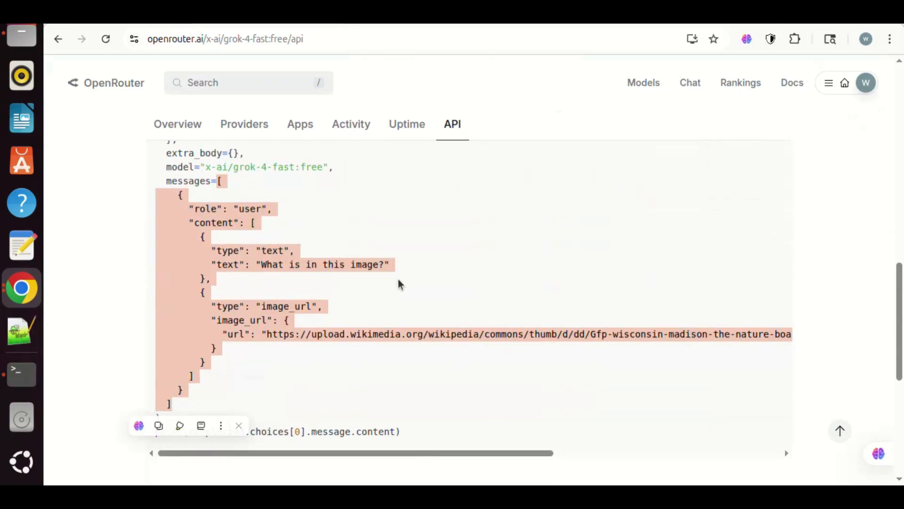
right_click(183, 239)
left_click(204, 260)
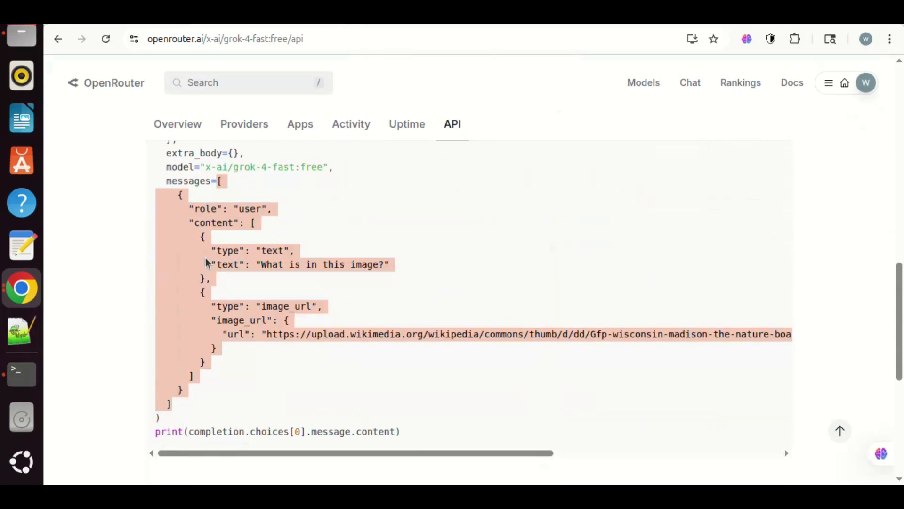
Step: Switch to the n8n workflow, send the copied messages array in the chat and read the full reply about the image
key("alt+Tab")
left_click(265, 453)
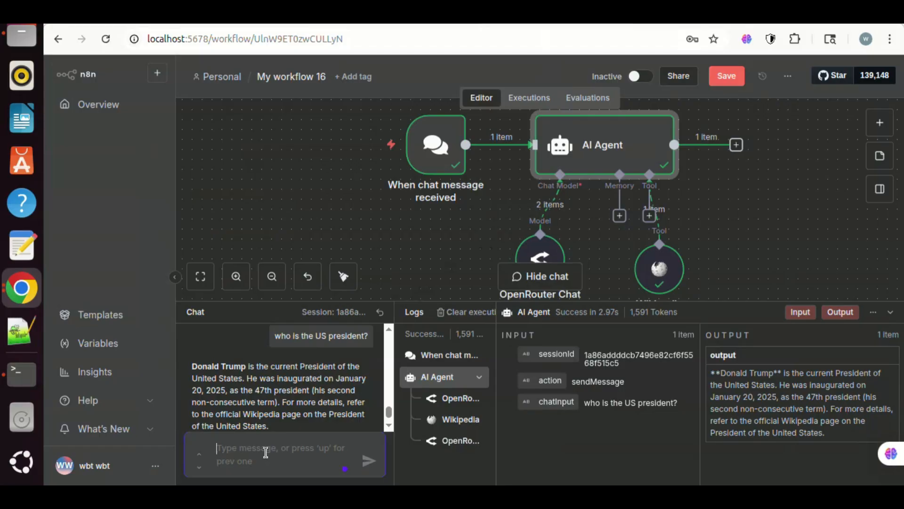
key("ctrl+v")
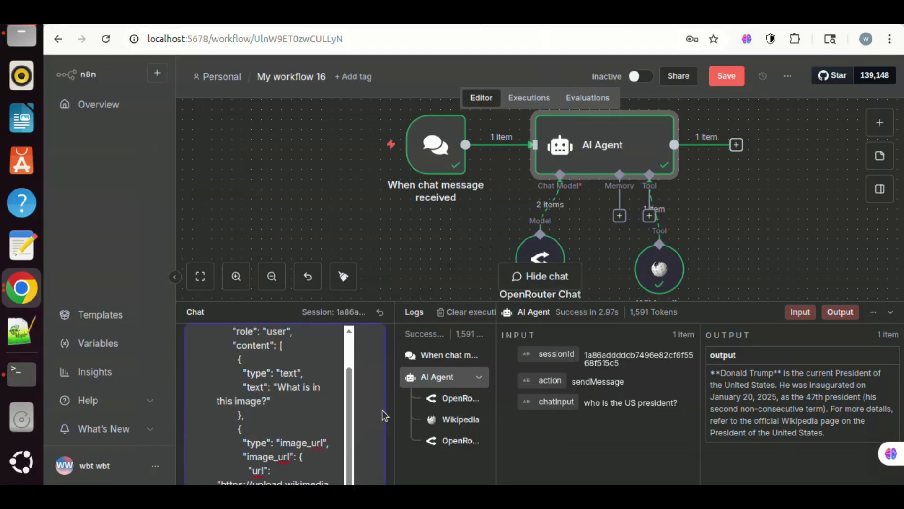
scroll(330, 450, "down", 1)
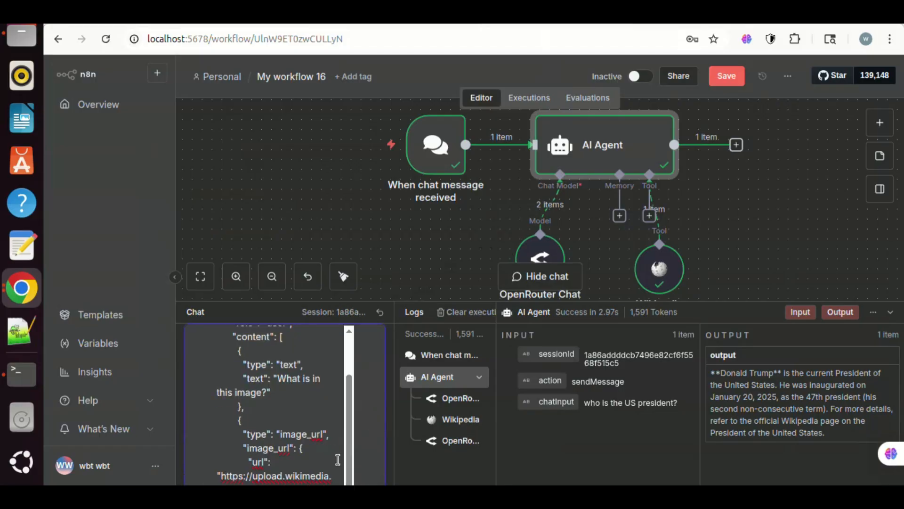
key("Return")
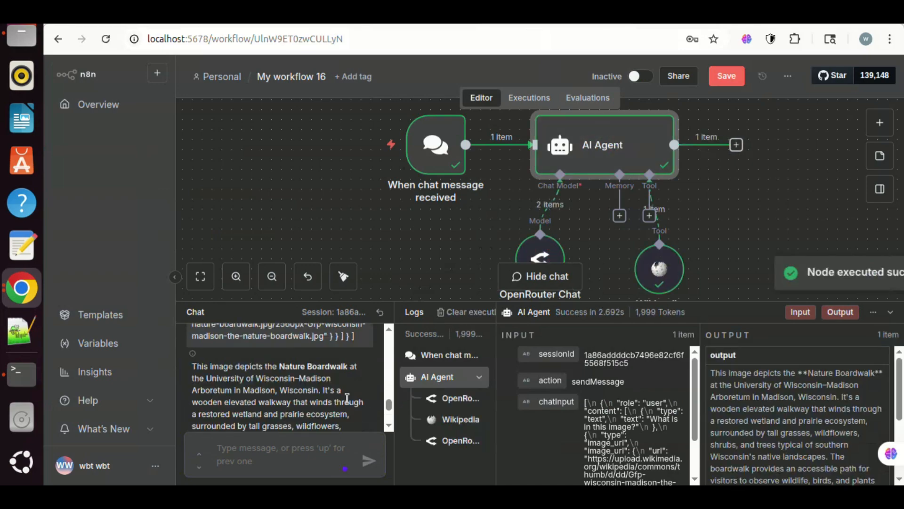
scroll(347, 398, "down", 2)
scroll(347, 397, "up", 2)
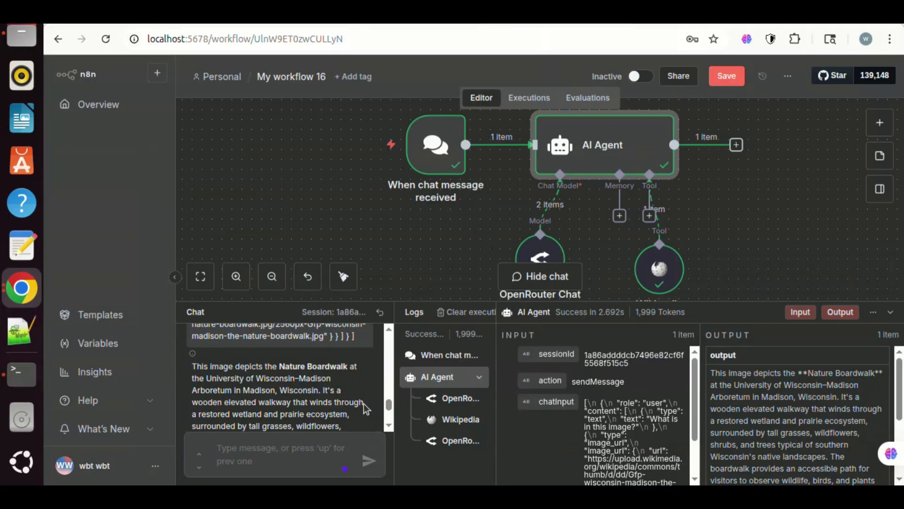
scroll(364, 403, "down", 2)
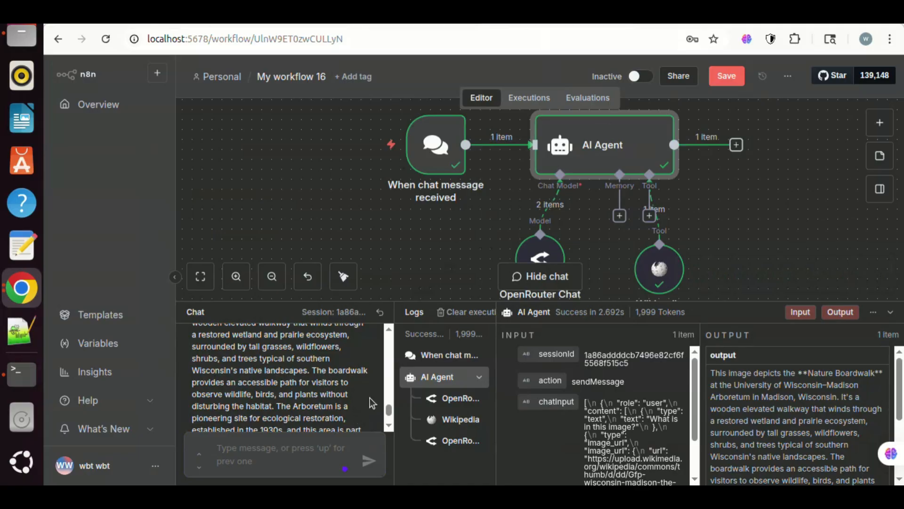
scroll(369, 397, "down", 3)
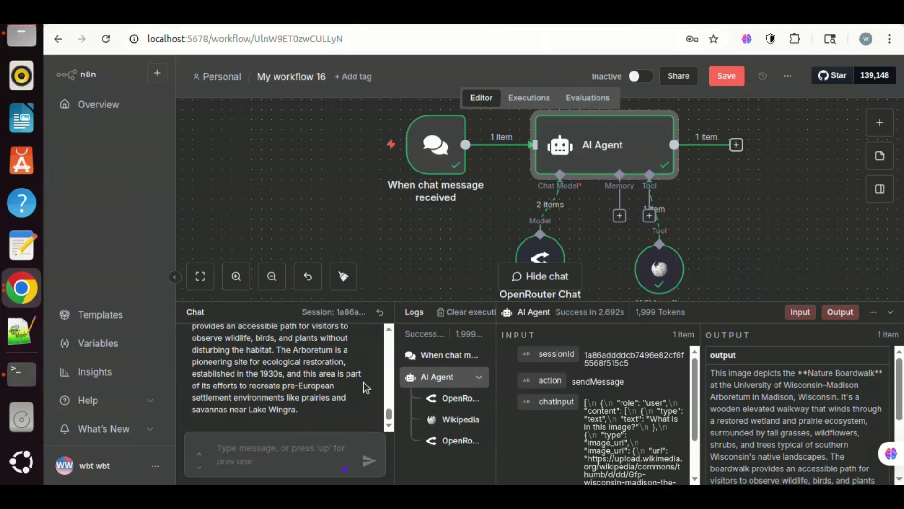
scroll(363, 382, "up", 3)
scroll(364, 382, "up", 3)
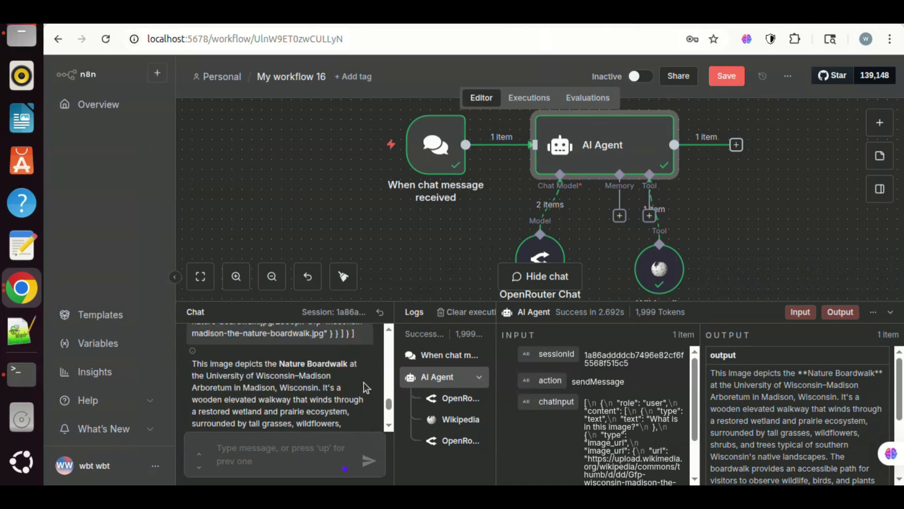